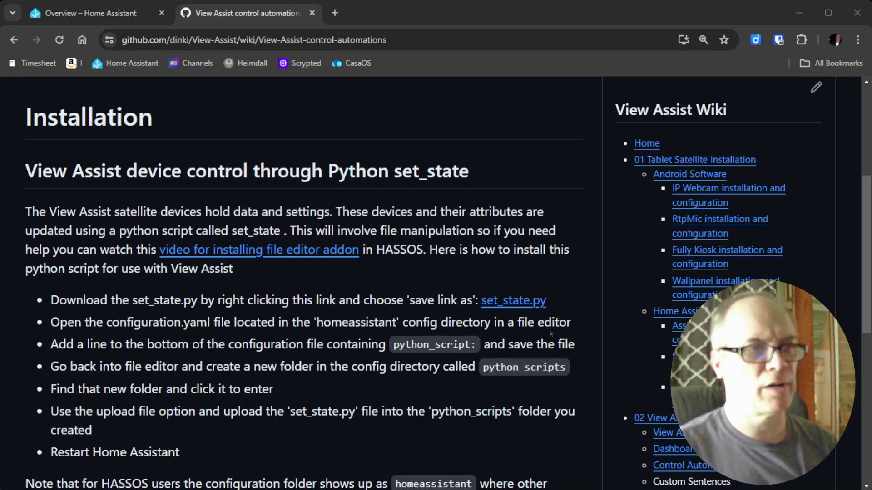
Bring the browser window showing the set_state install instructions into focus.
{"action": "left_click", "coordinate": [551, 334]}
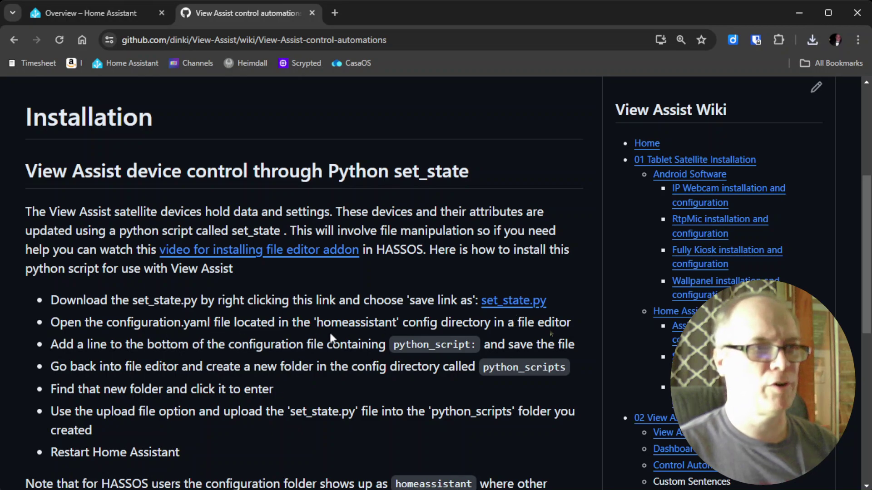
Switch to the Home Assistant dashboard and launch the File editor add-on from the sidebar.
{"action": "left_click", "coordinate": [105, 17]}
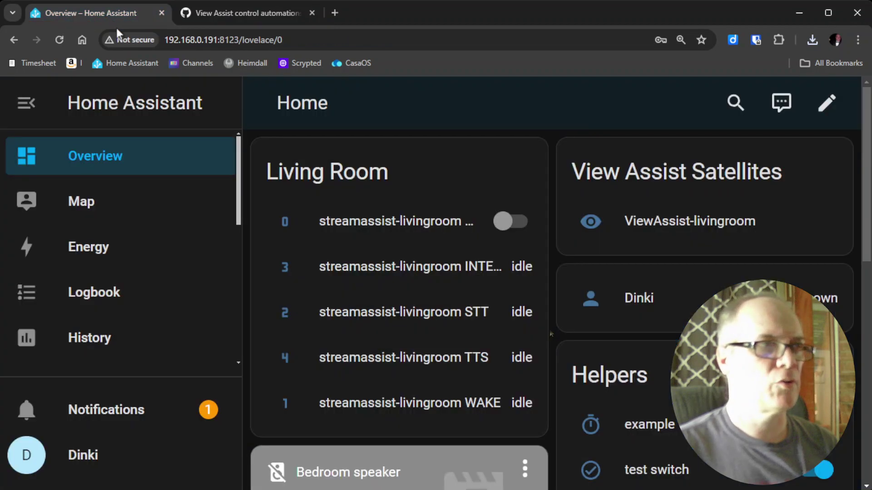
{"action": "scroll", "coordinate": [169, 241], "scroll_direction": "down", "scroll_amount": 3}
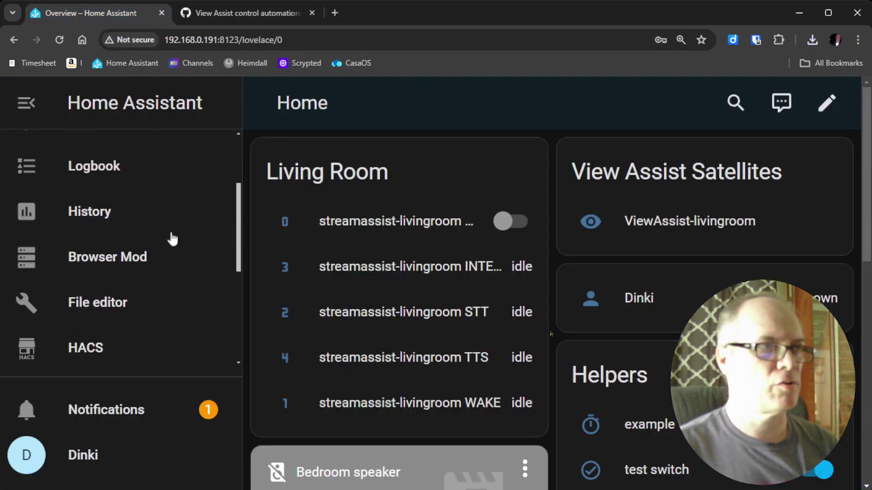
{"action": "left_click", "coordinate": [83, 310]}
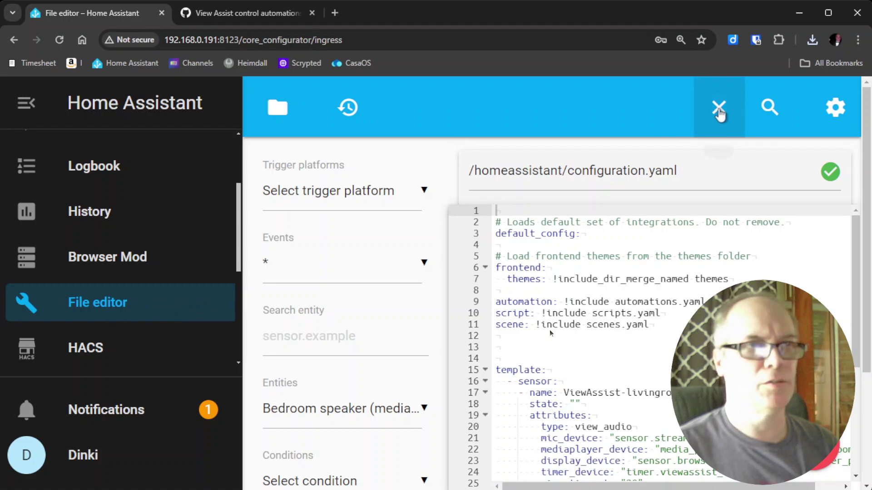
Close the currently open file and collapse the sidebar to widen the editor.
{"action": "left_click", "coordinate": [719, 109]}
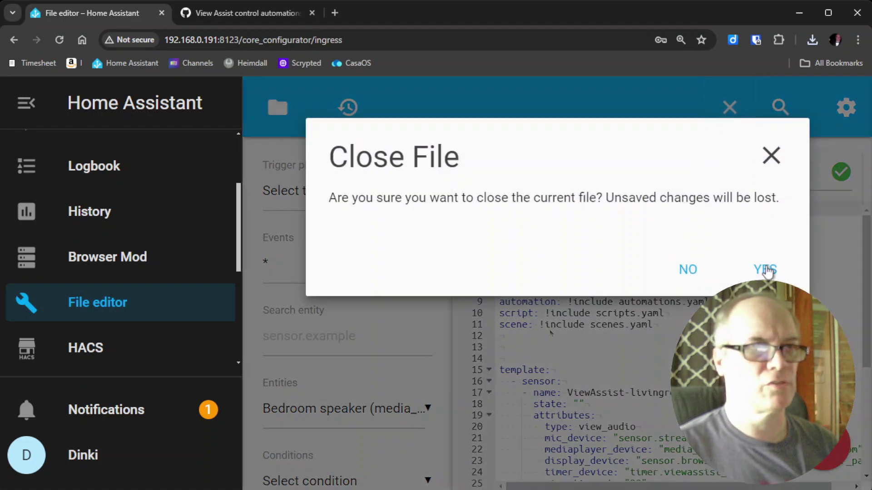
{"action": "left_click", "coordinate": [768, 273]}
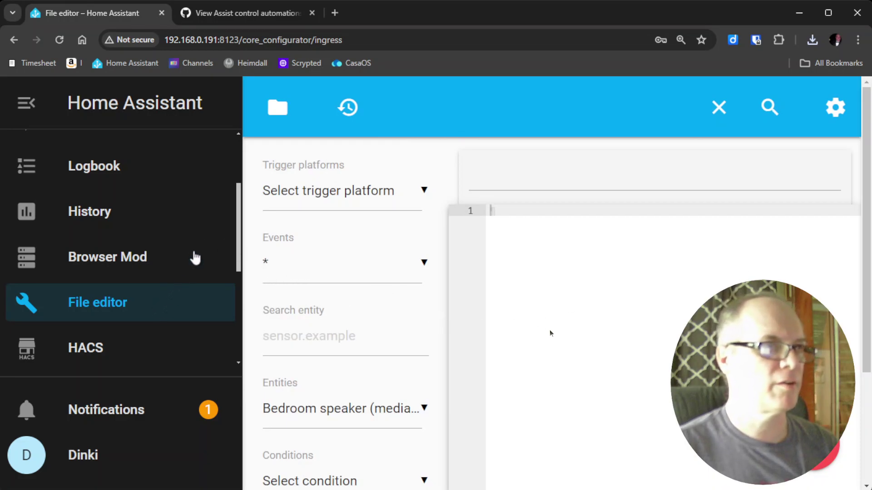
{"action": "left_click", "coordinate": [27, 109]}
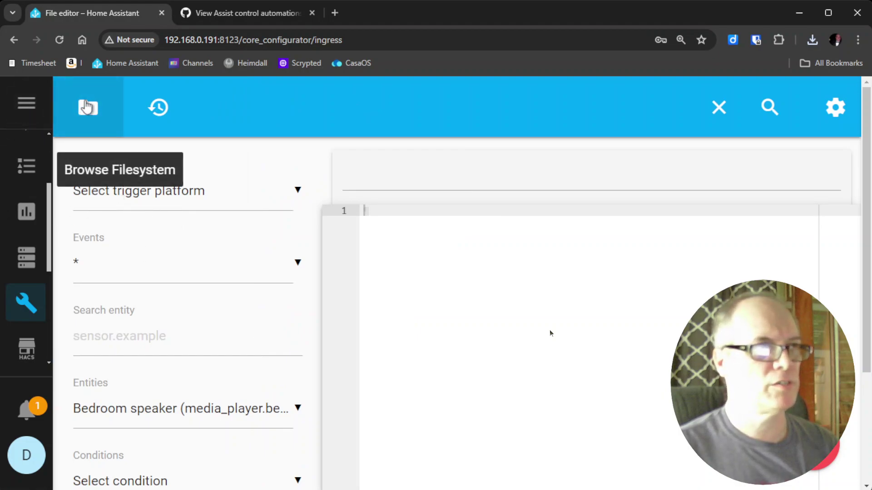
Open configuration.yaml from the homeassistant folder, then go back to the wiki instructions.
{"action": "left_click", "coordinate": [86, 107]}
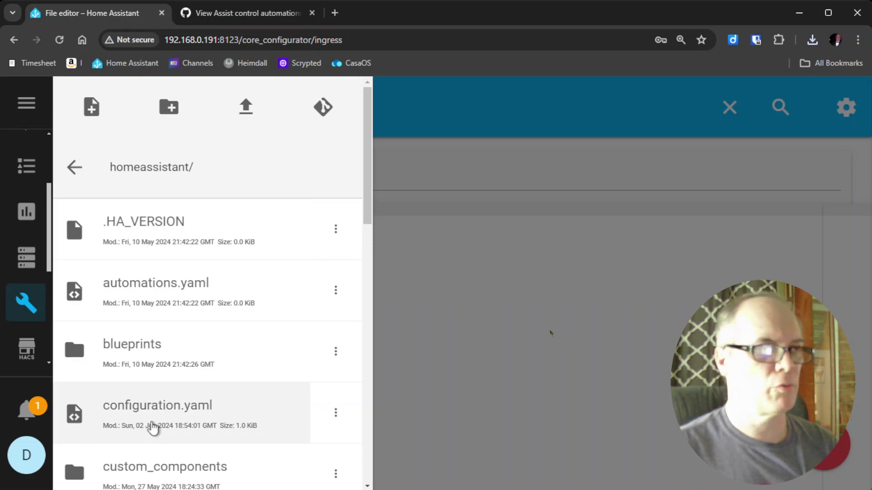
{"action": "left_click", "coordinate": [153, 427]}
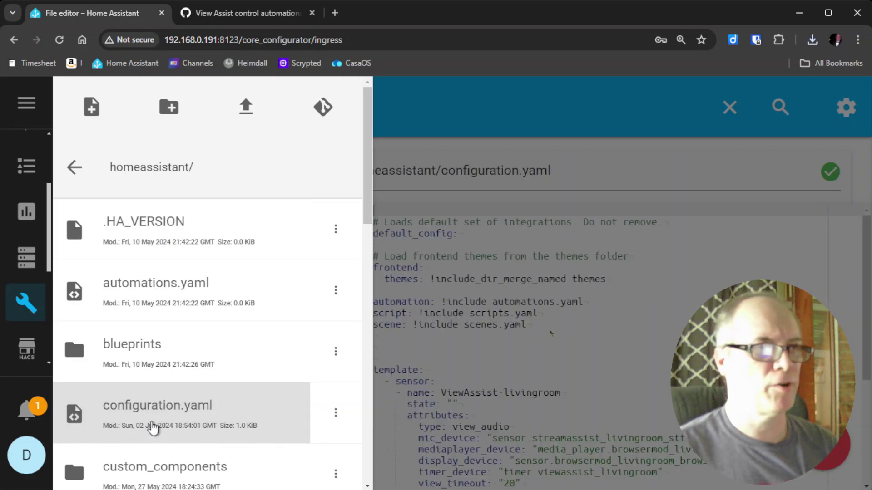
{"action": "left_click", "coordinate": [675, 302]}
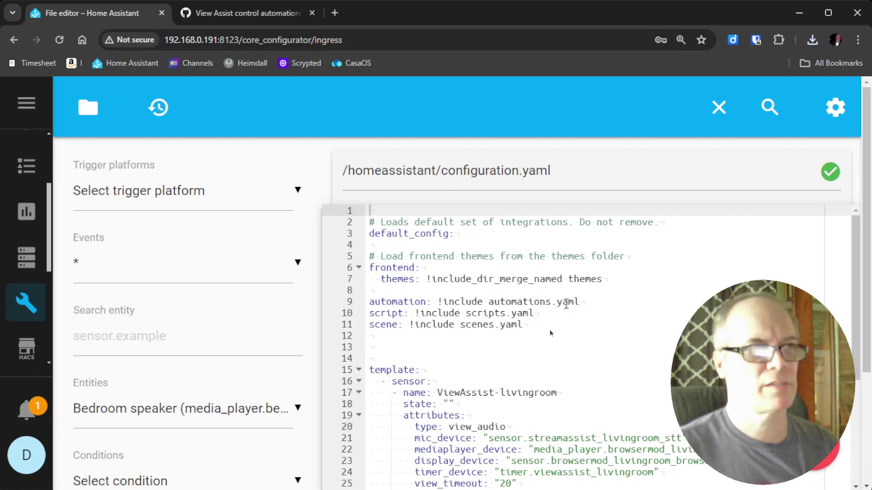
{"action": "left_click", "coordinate": [233, 18]}
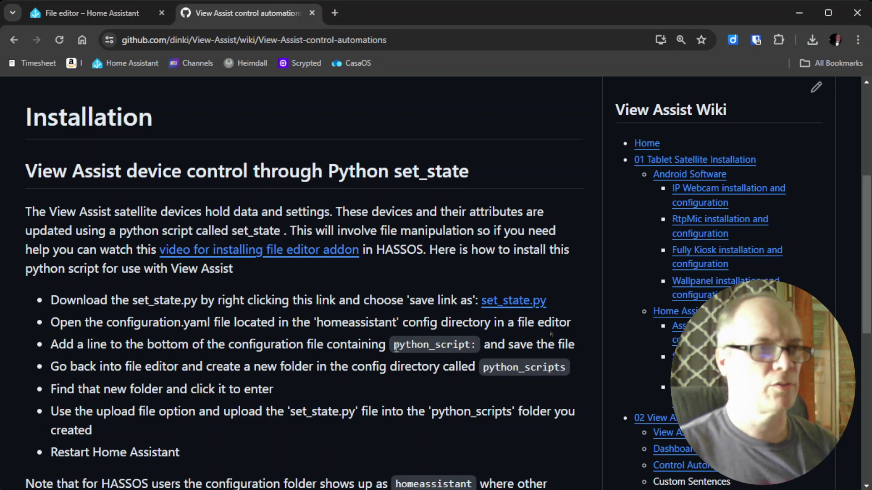
Copy 'python_script:' from the wiki, append it at line 42 of configuration.yaml, and save.
{"action": "left_click_drag", "start_coordinate": [394, 346], "coordinate": [474, 344]}
{"action": "key", "text": "ctrl+c"}
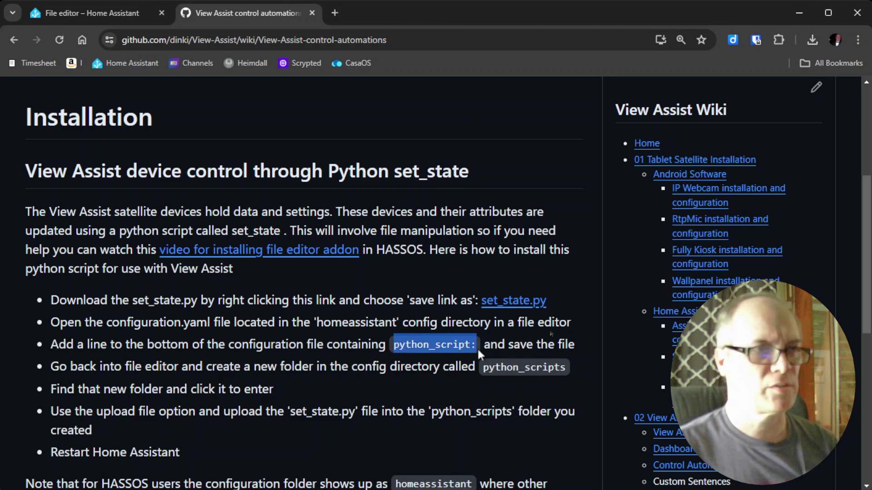
{"action": "left_click", "coordinate": [107, 11]}
{"action": "scroll", "coordinate": [408, 357], "scroll_direction": "down", "scroll_amount": 4}
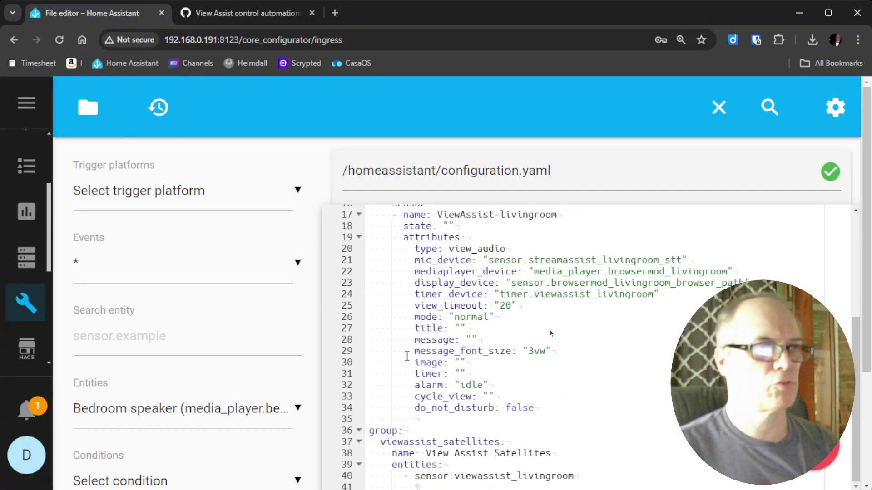
{"action": "scroll", "coordinate": [407, 356], "scroll_direction": "down", "scroll_amount": 3}
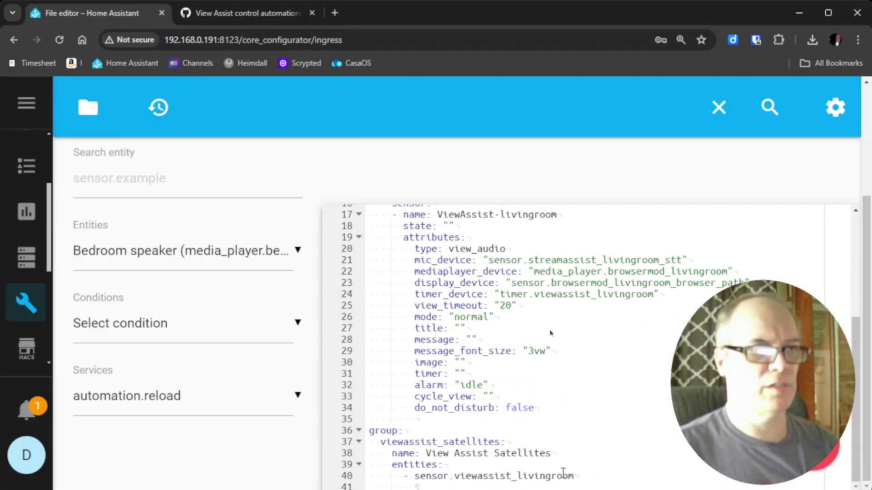
{"action": "left_click", "coordinate": [590, 477]}
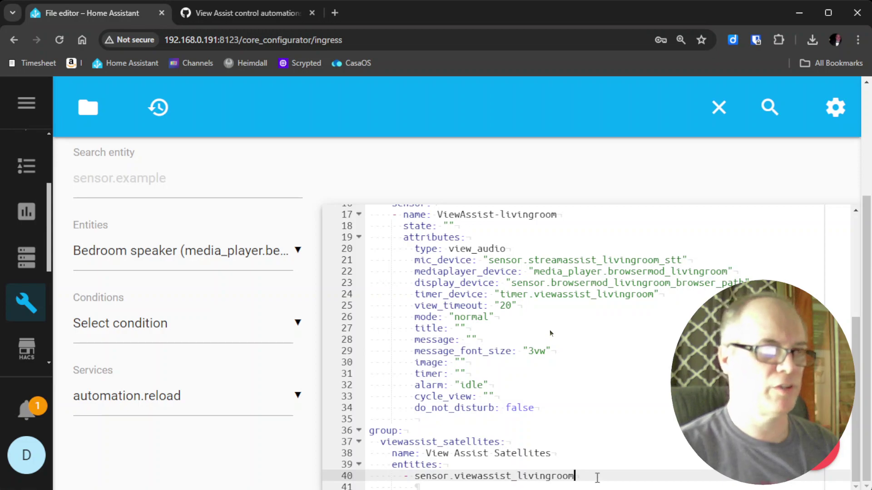
{"action": "key", "text": "Down"}
{"action": "key", "text": "Home"}
{"action": "key", "text": "Return"}
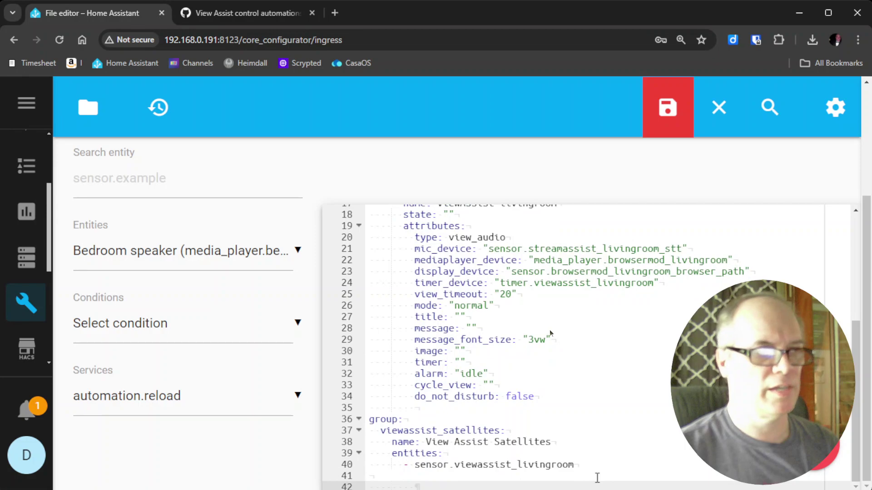
{"action": "key", "text": "ctrl+v"}
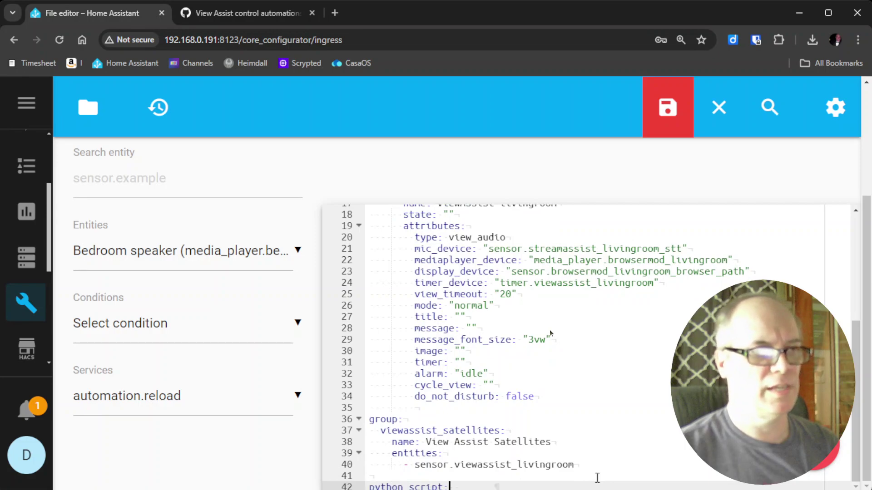
{"action": "key", "text": "Return"}
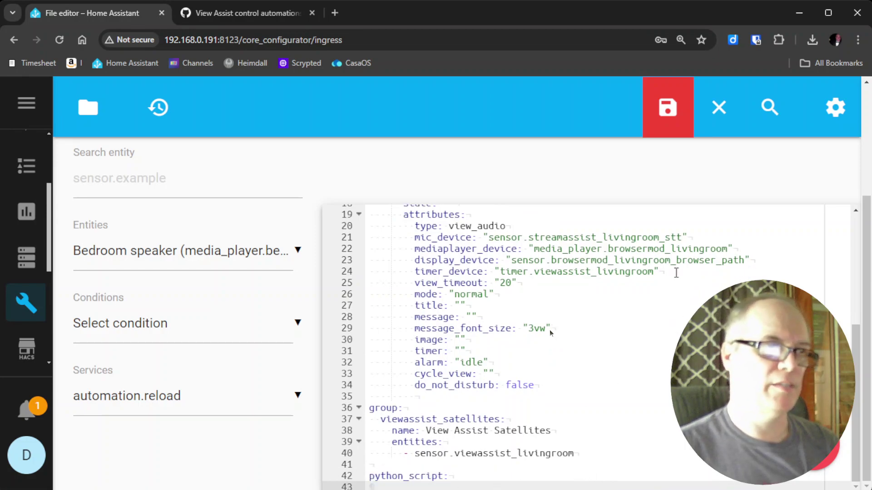
{"action": "left_click", "coordinate": [664, 115]}
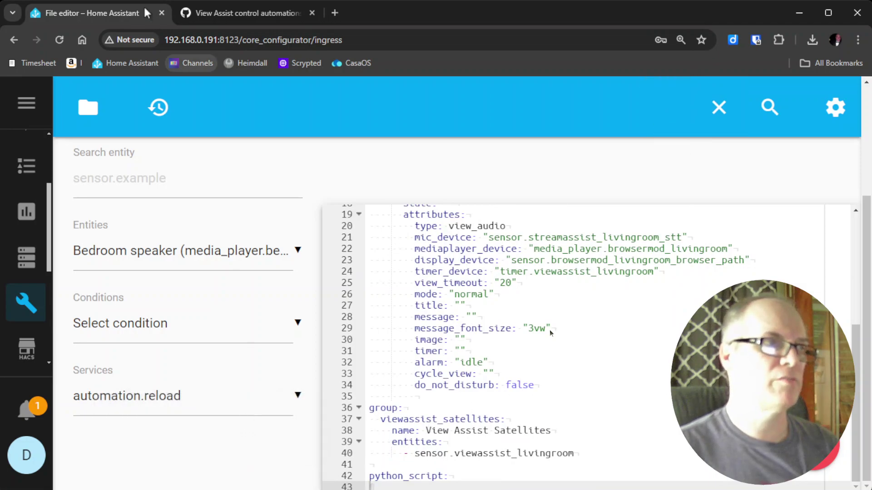
Return to the wiki and copy the 'python_scripts' folder name.
{"action": "left_click", "coordinate": [227, 16]}
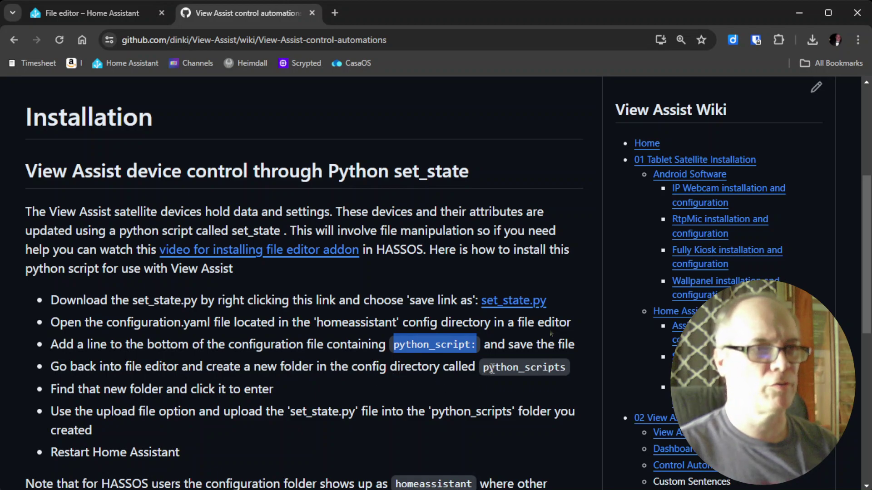
{"action": "left_click_drag", "start_coordinate": [485, 368], "coordinate": [563, 369]}
{"action": "key", "text": "ctrl+c"}
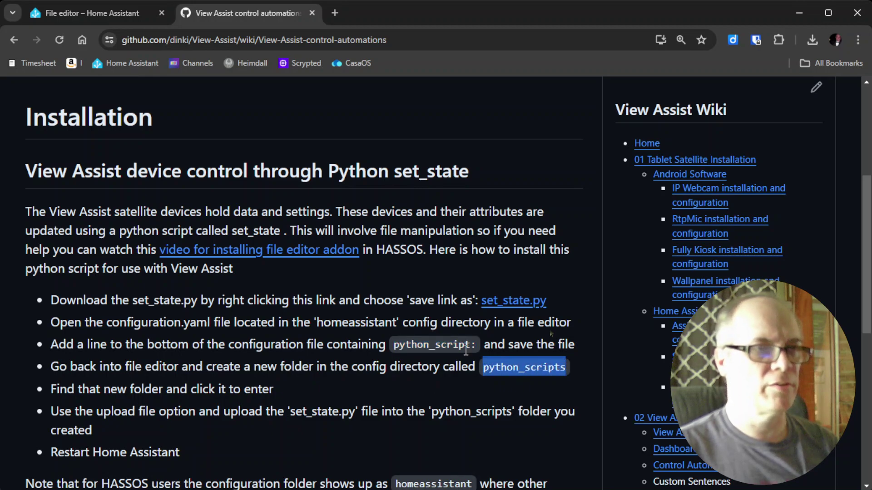
In the File editor's browser, create a new folder named python_scripts and open it.
{"action": "left_click", "coordinate": [70, 15]}
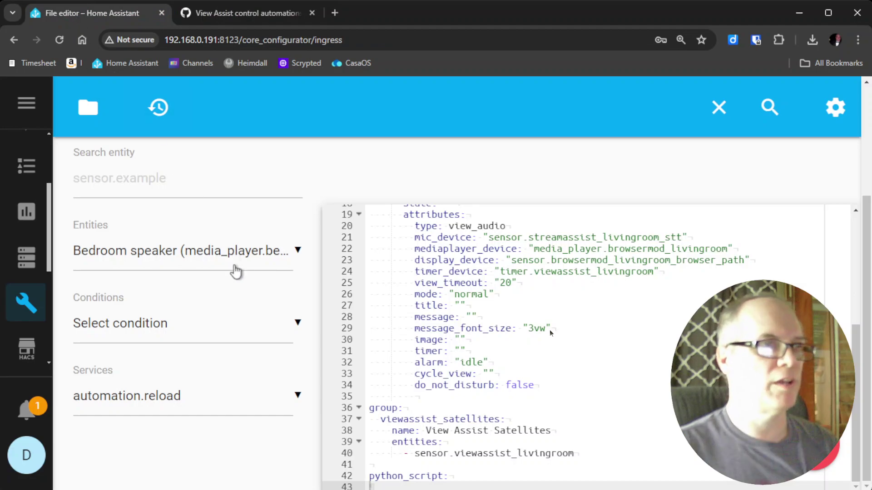
{"action": "left_click", "coordinate": [89, 108]}
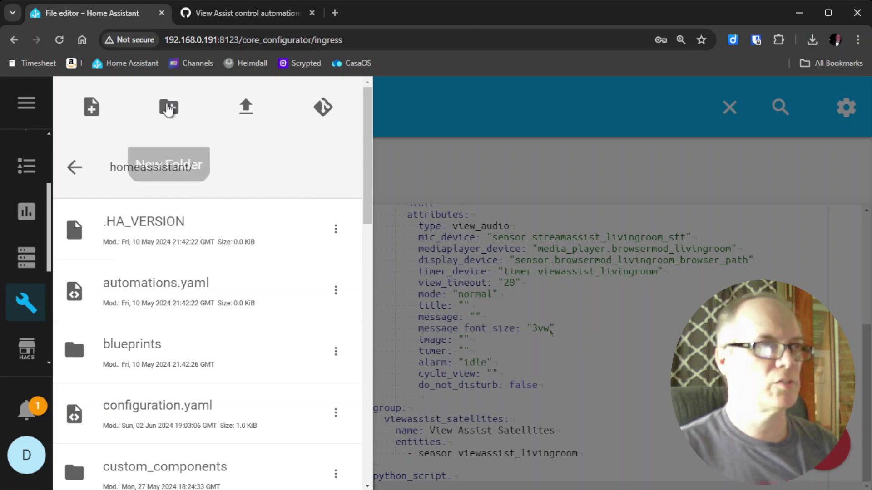
{"action": "left_click", "coordinate": [168, 107]}
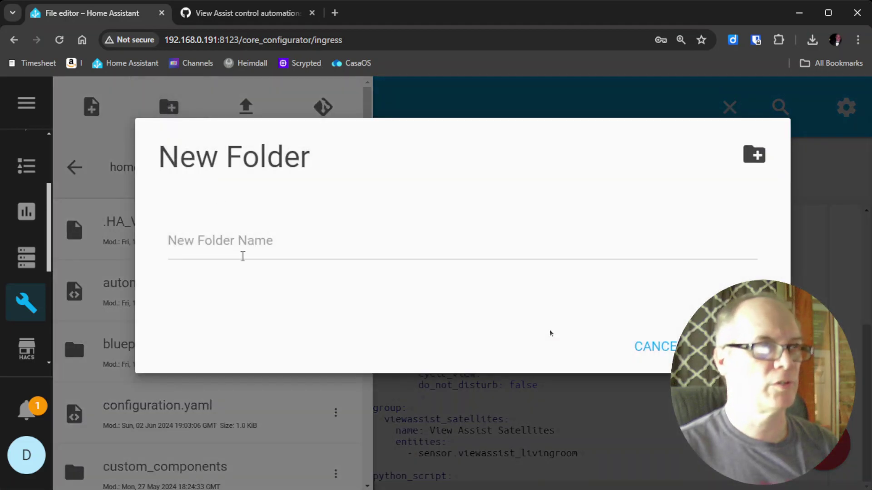
{"action": "left_click", "coordinate": [244, 251]}
{"action": "key", "text": "ctrl+v"}
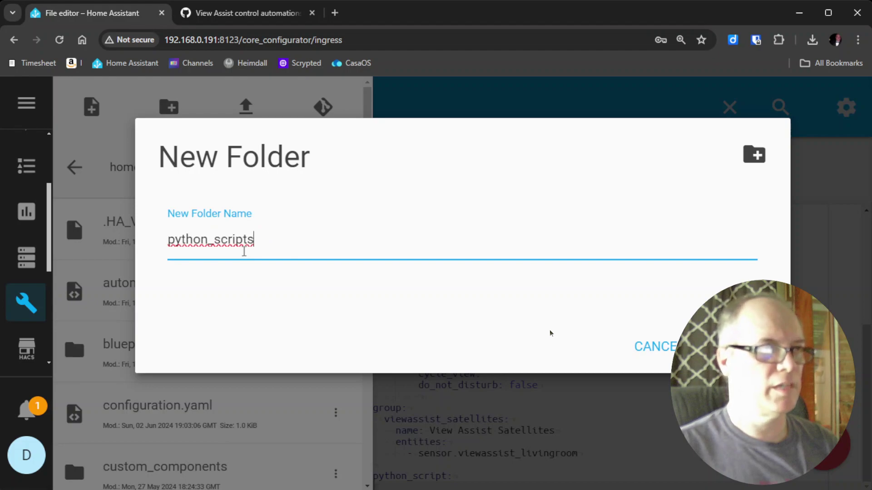
{"action": "left_click", "coordinate": [346, 214]}
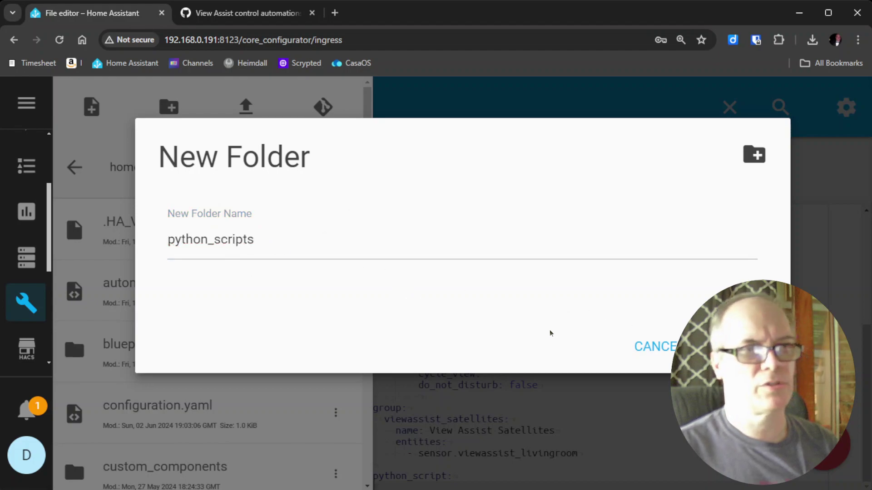
{"action": "key", "text": "Return"}
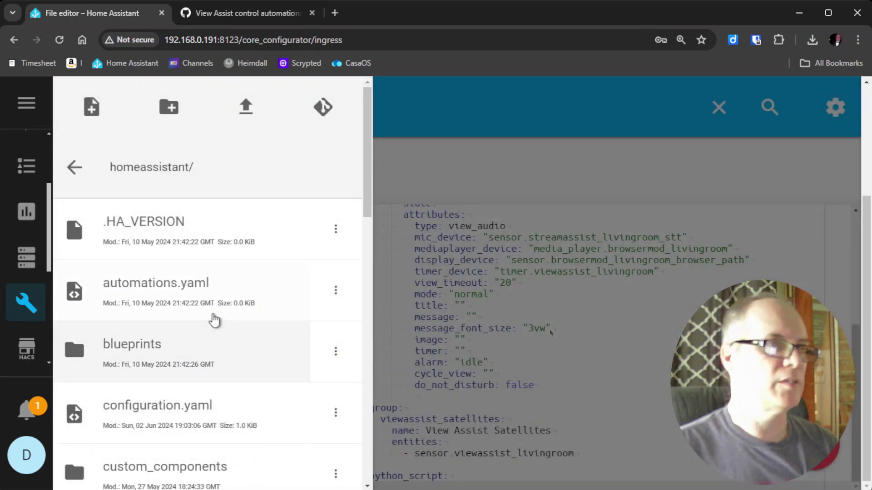
{"action": "scroll", "coordinate": [185, 249], "scroll_direction": "down", "scroll_amount": 8}
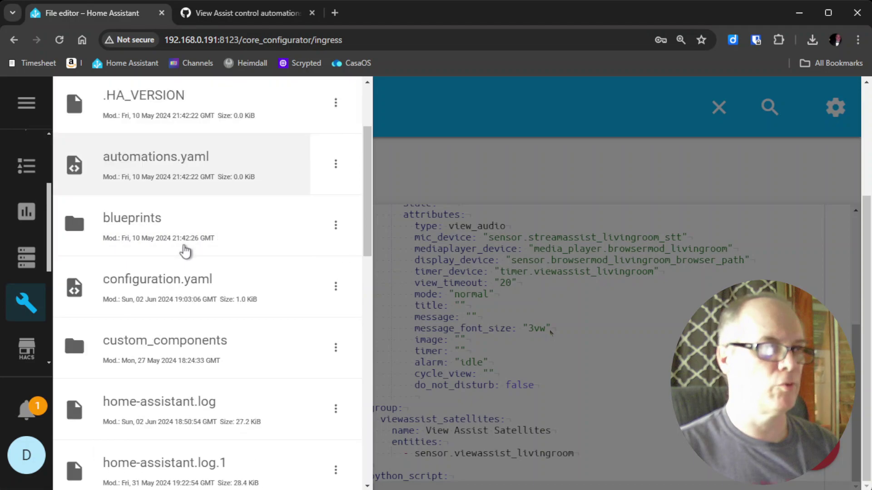
{"action": "scroll", "coordinate": [185, 250], "scroll_direction": "down", "scroll_amount": 5}
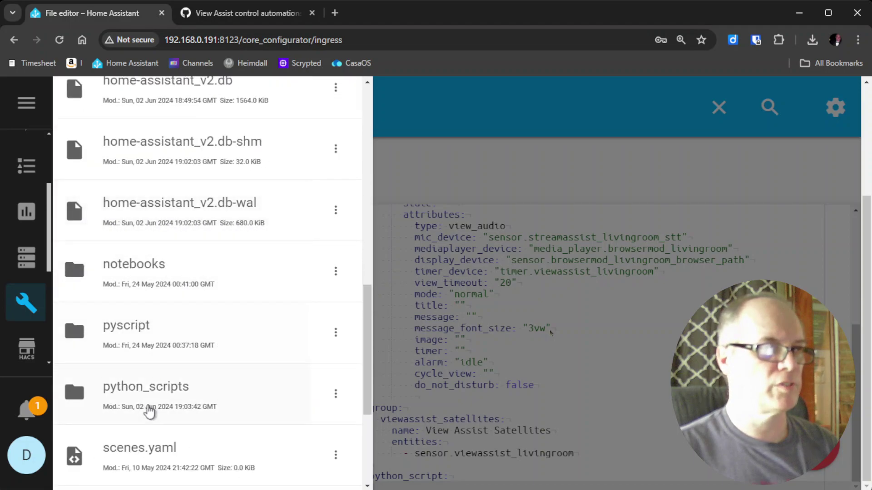
{"action": "left_click", "coordinate": [169, 404]}
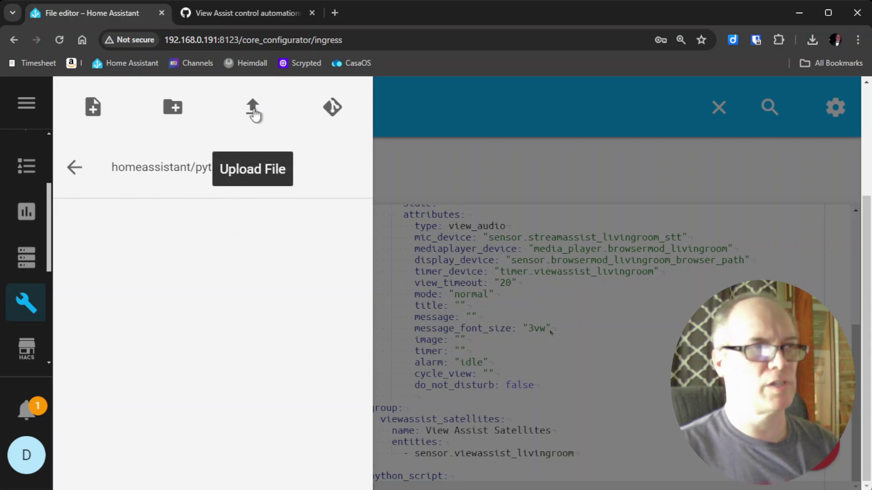
Upload the downloaded set_state.py (1.7 KiB) into the python_scripts folder.
{"action": "left_click", "coordinate": [253, 111]}
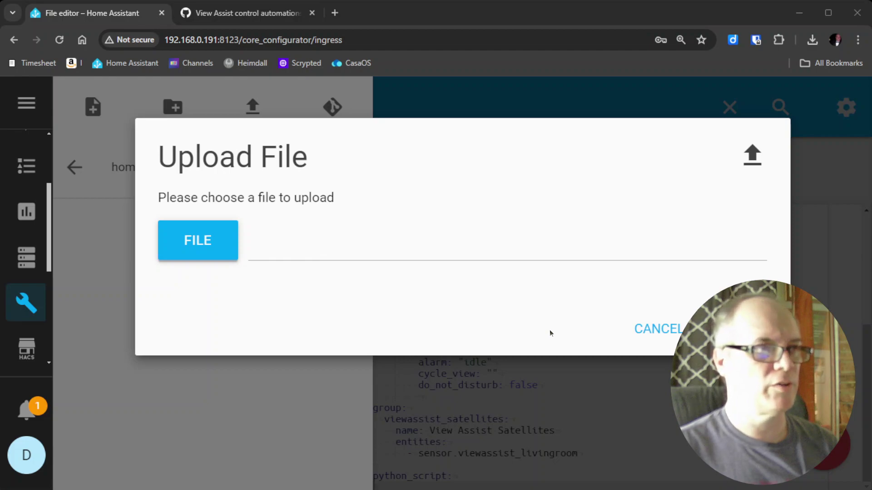
{"action": "key", "text": "Return"}
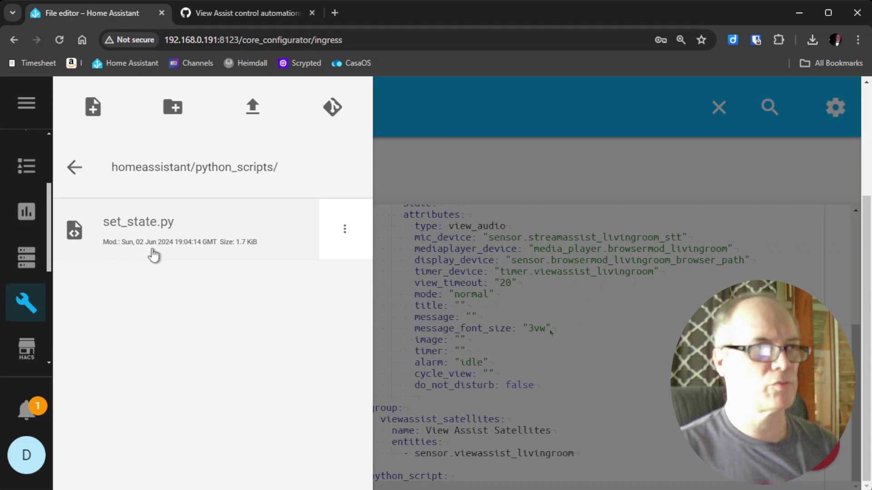
Scroll the View Assist wiki to the remaining install steps, ending with restarting Home Assistant.
{"action": "left_click", "coordinate": [206, 11]}
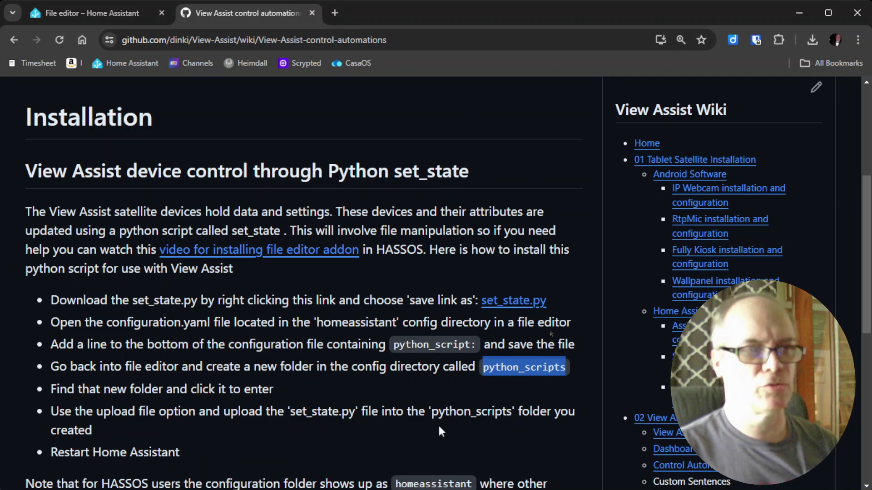
{"action": "scroll", "coordinate": [247, 409], "scroll_direction": "down", "scroll_amount": 1}
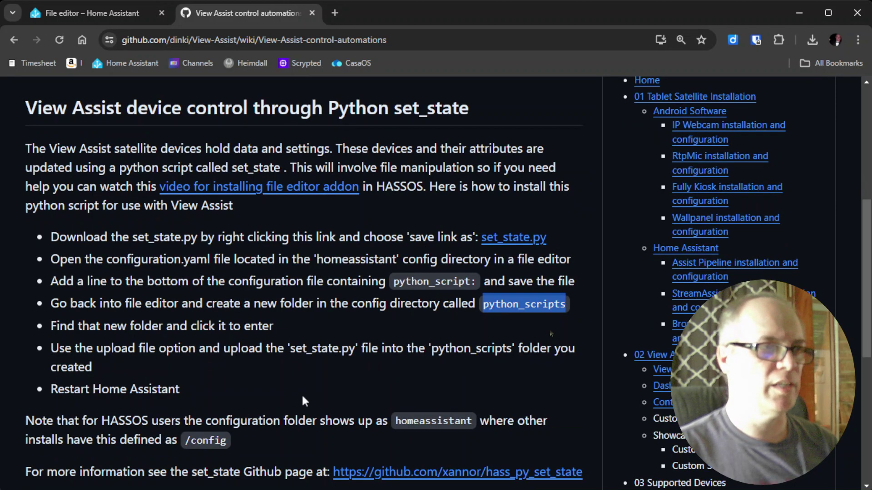
Return the File editor to the top-level homeassistant folder and expand the navigation sidebar.
{"action": "left_click", "coordinate": [87, 13]}
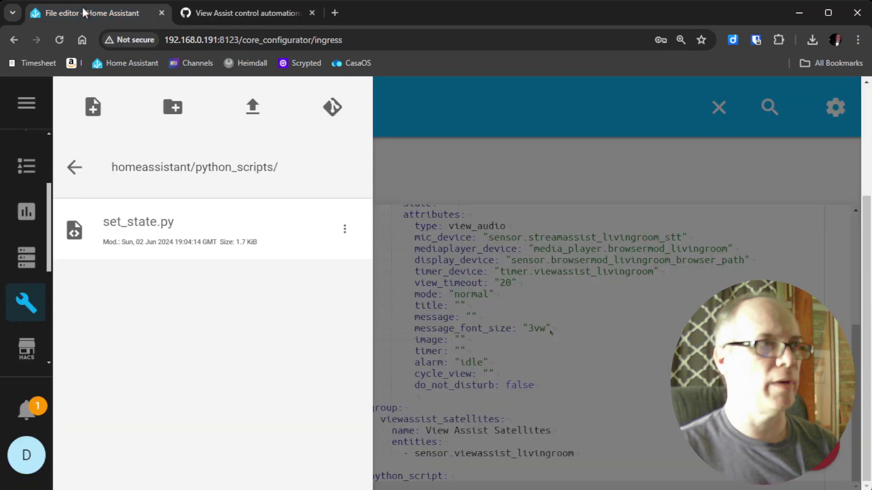
{"action": "left_click", "coordinate": [72, 169]}
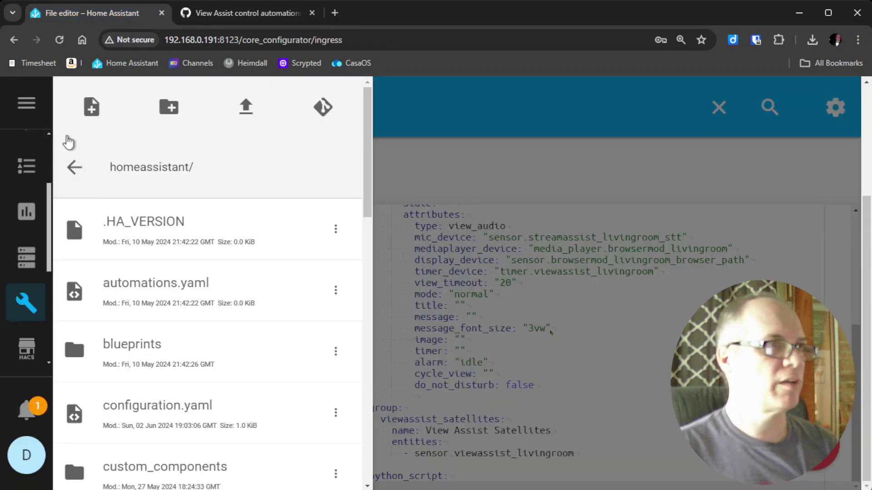
{"action": "left_click", "coordinate": [40, 114]}
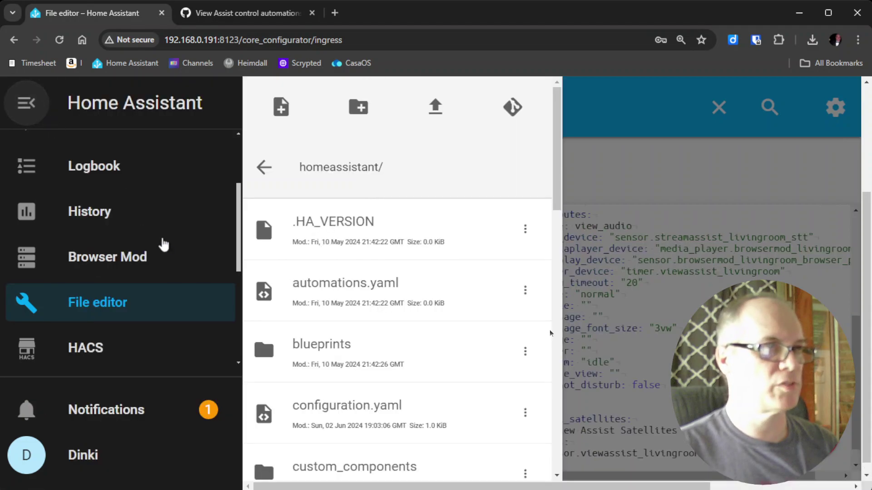
{"action": "scroll", "coordinate": [163, 245], "scroll_direction": "down", "scroll_amount": 5}
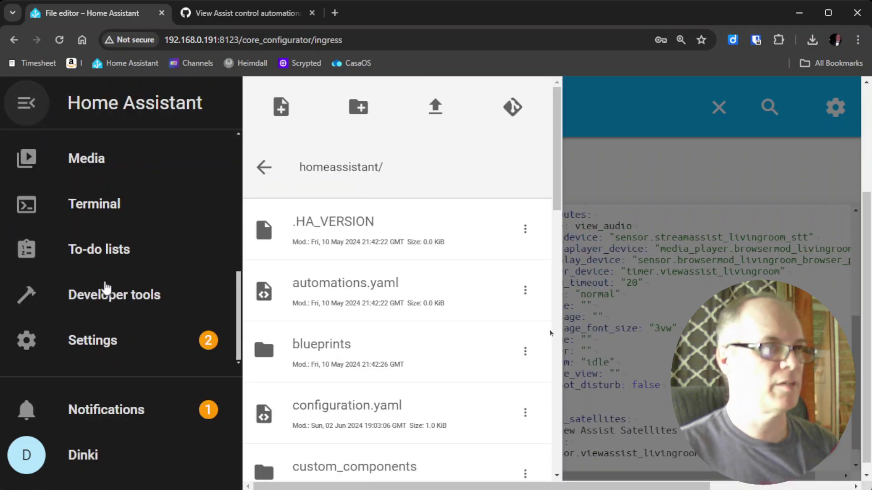
Open Developer tools and run Check Configuration, which reports the configuration is valid.
{"action": "left_click", "coordinate": [98, 297]}
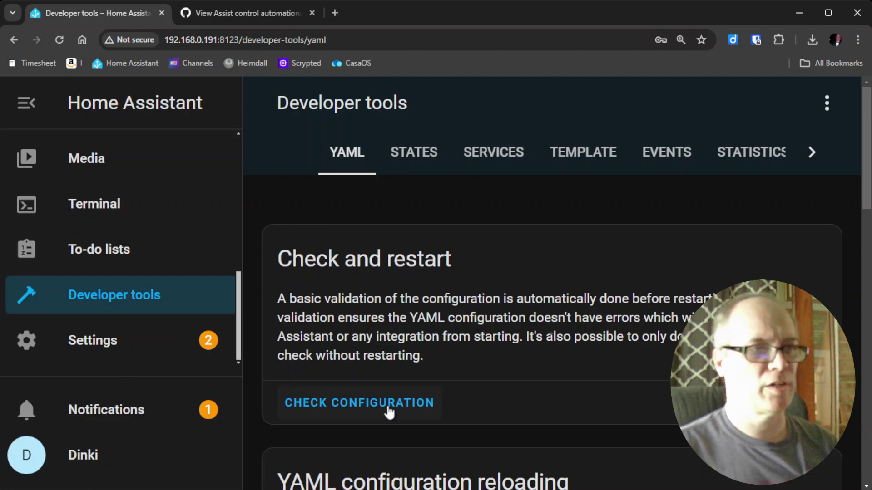
{"action": "left_click", "coordinate": [389, 412]}
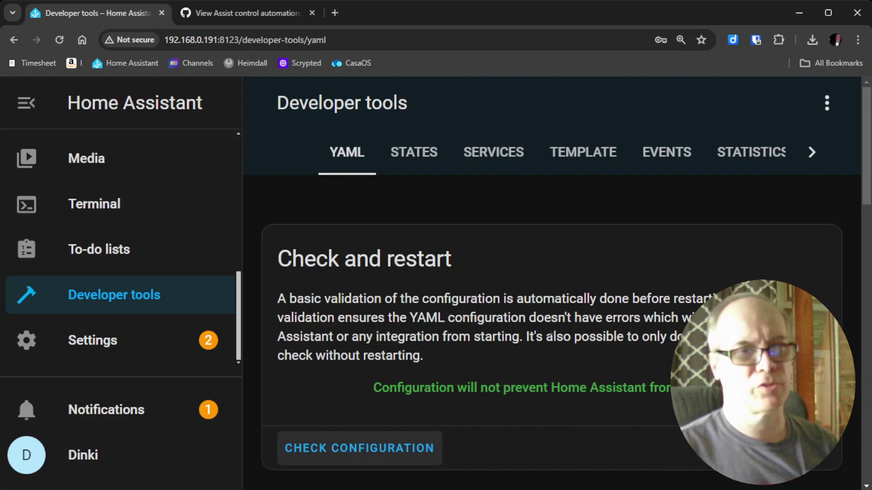
Do a full Restart Home Assistant from the restart options and confirm it.
{"action": "left_click", "coordinate": [819, 461]}
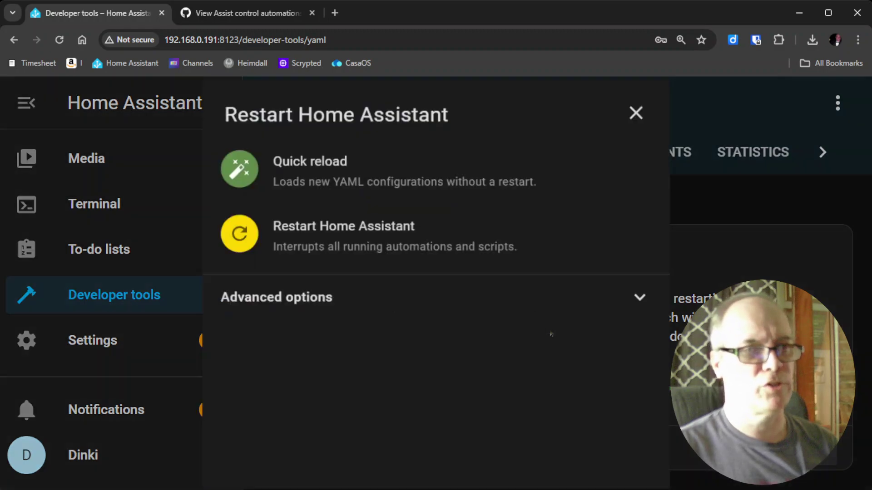
{"action": "left_click", "coordinate": [329, 236]}
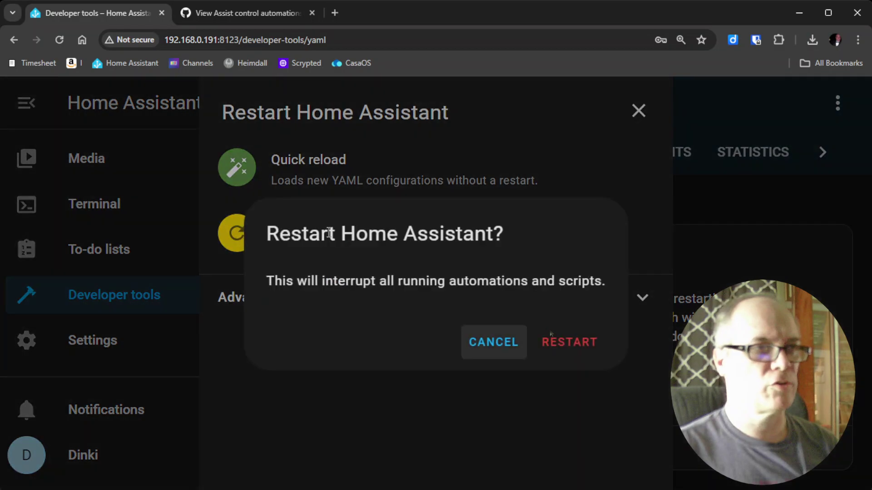
{"action": "left_click", "coordinate": [570, 346]}
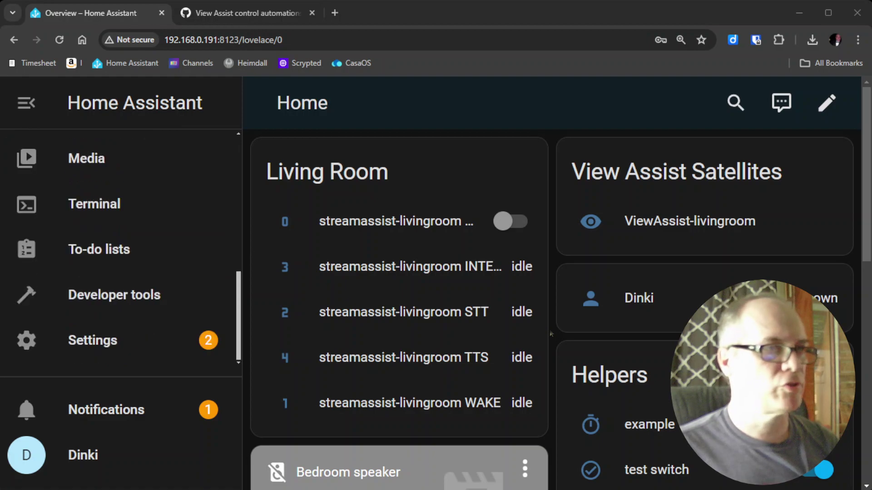
In Developer tools Services, search the service list for 'set_state'.
{"action": "left_click", "coordinate": [132, 300]}
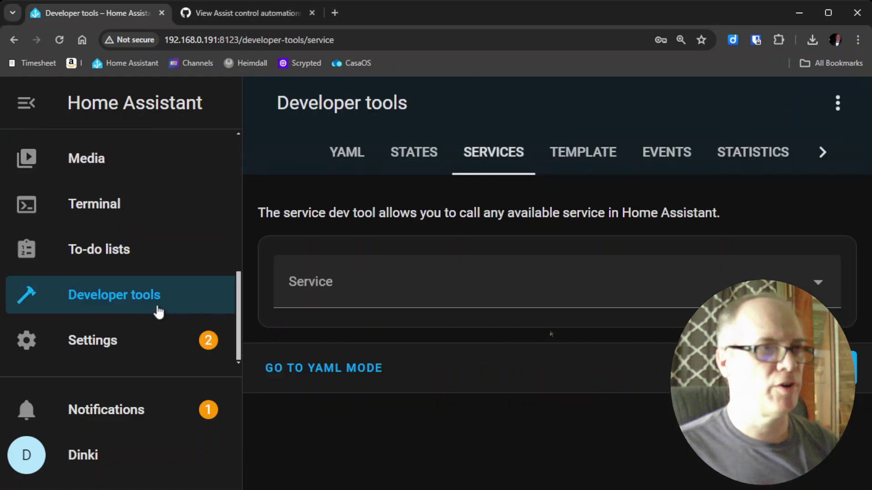
{"action": "left_click", "coordinate": [345, 157]}
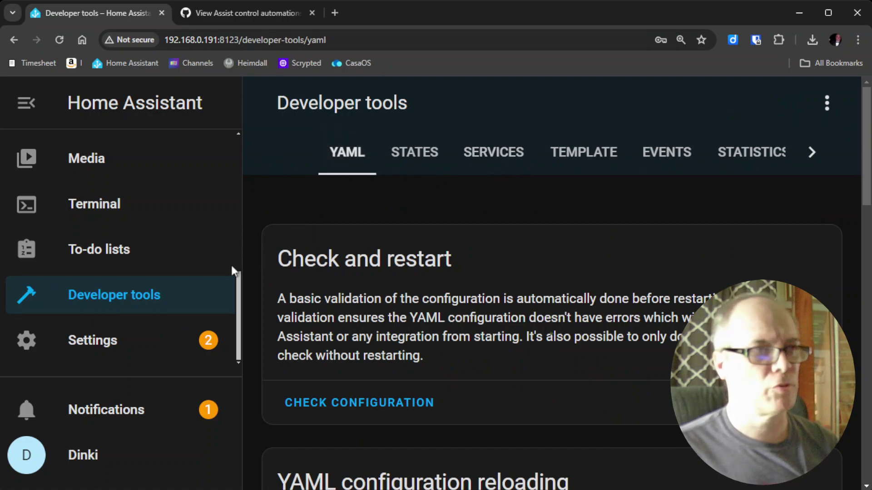
{"action": "left_click", "coordinate": [493, 155]}
{"action": "left_click", "coordinate": [345, 287]}
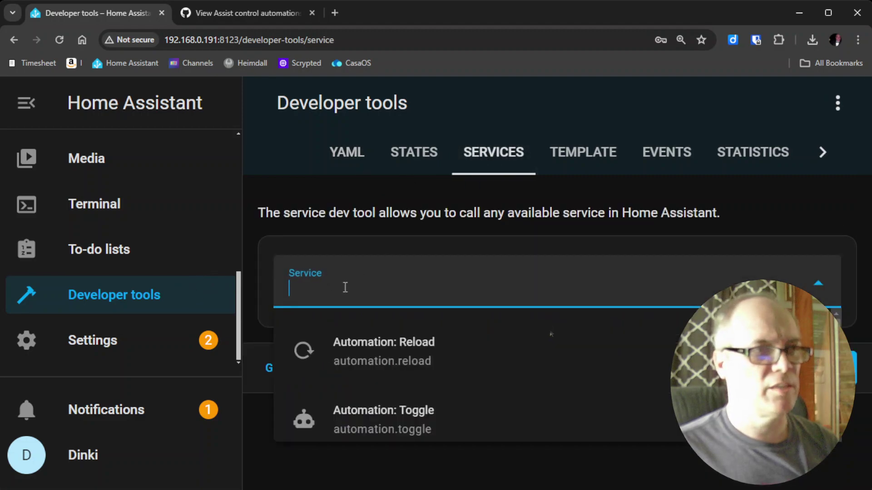
{"action": "type", "text": "set"}
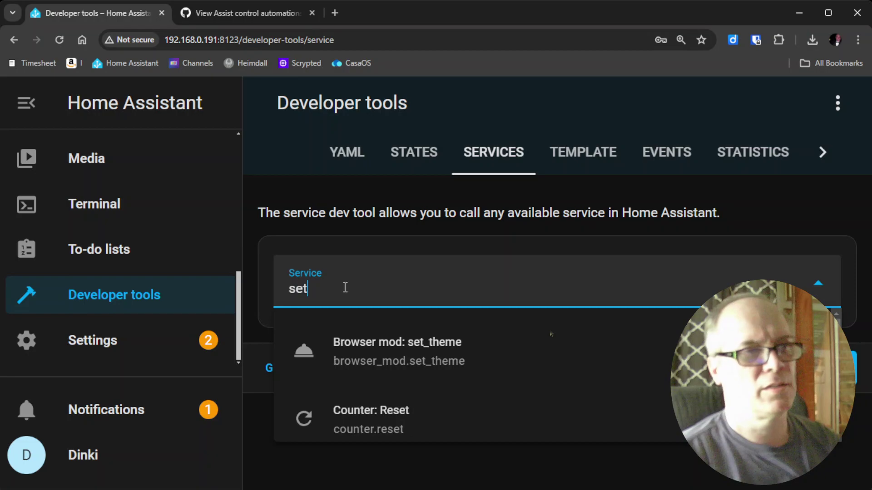
{"action": "type", "text": "_state"}
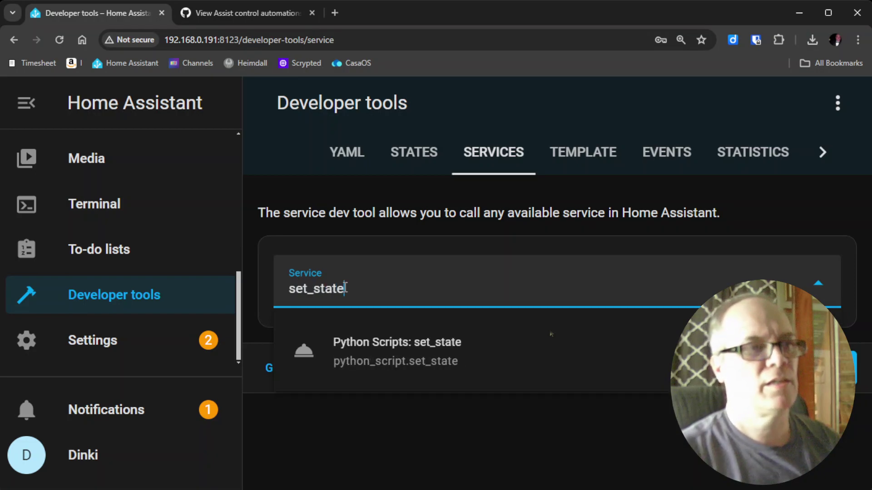